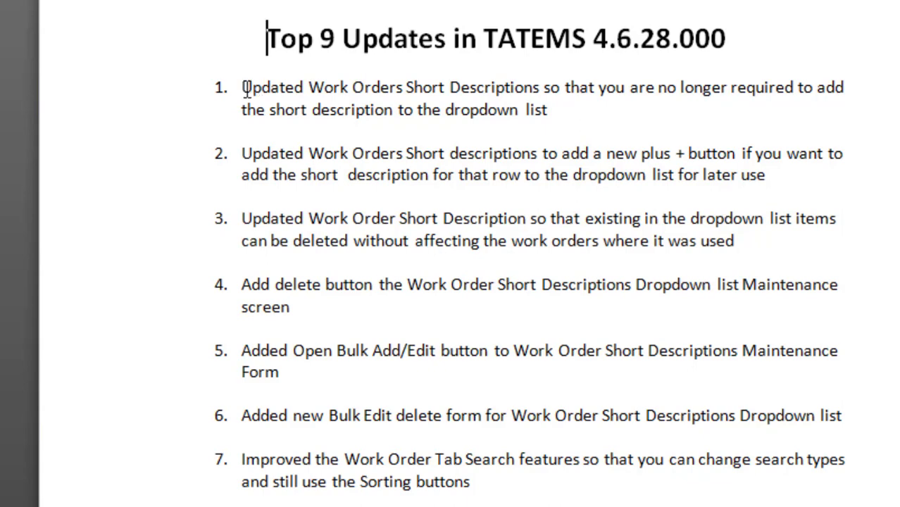
Create a new work order for dump truck D-103 with the short description "Brake Job".
{"action": "left_click_drag", "start_coordinate": [242, 89], "coordinate": [565, 110]}
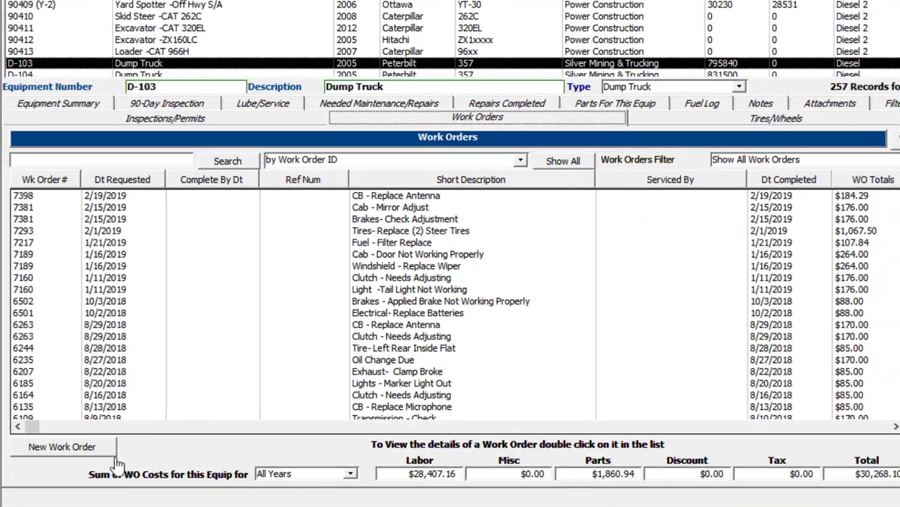
{"action": "left_click", "coordinate": [63, 448]}
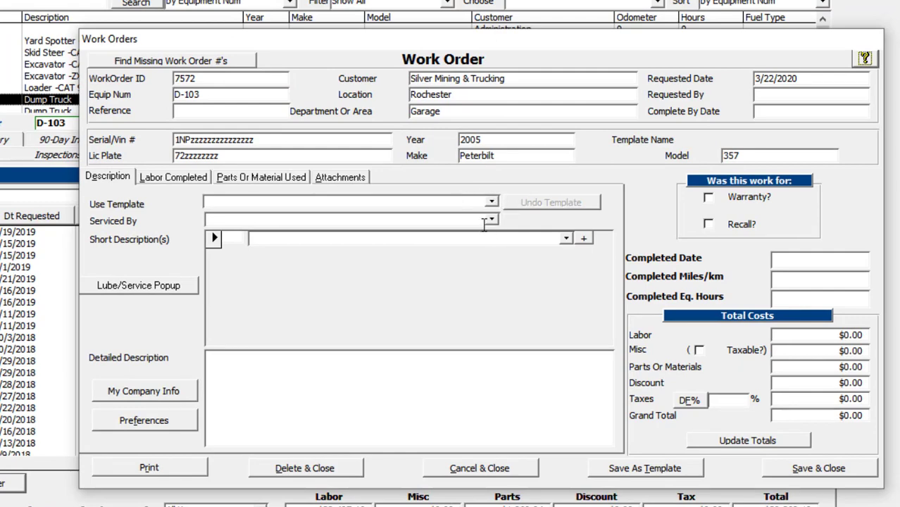
{"action": "left_click", "coordinate": [409, 239]}
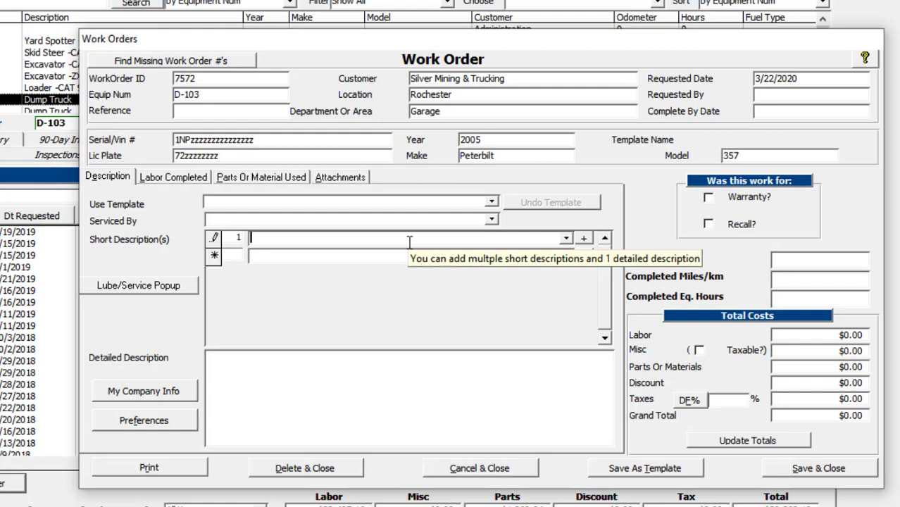
{"action": "type", "text": "Brake"}
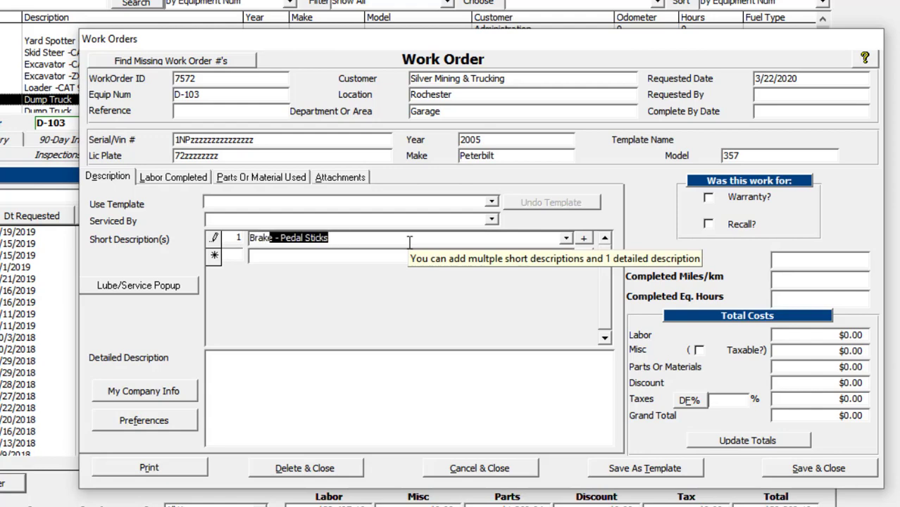
{"action": "type", "text": " Jo"}
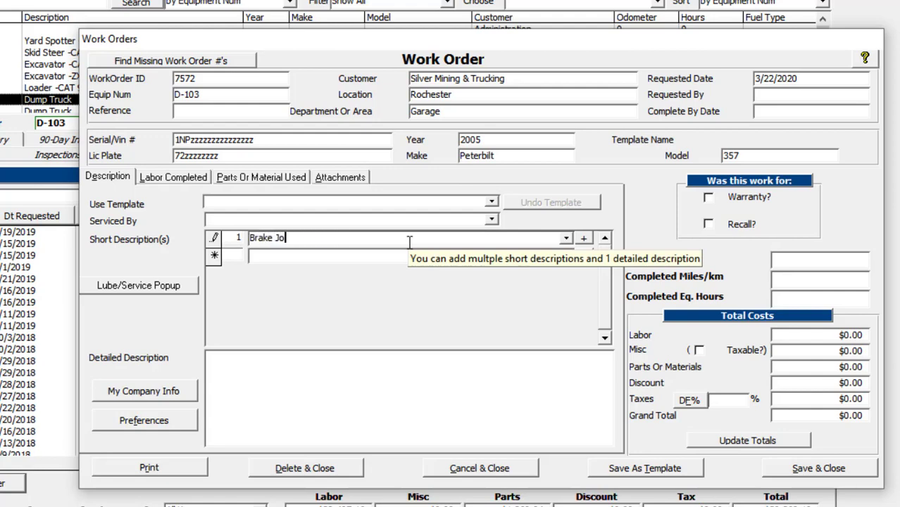
{"action": "type", "text": "b"}
{"action": "key", "text": "Tab"}
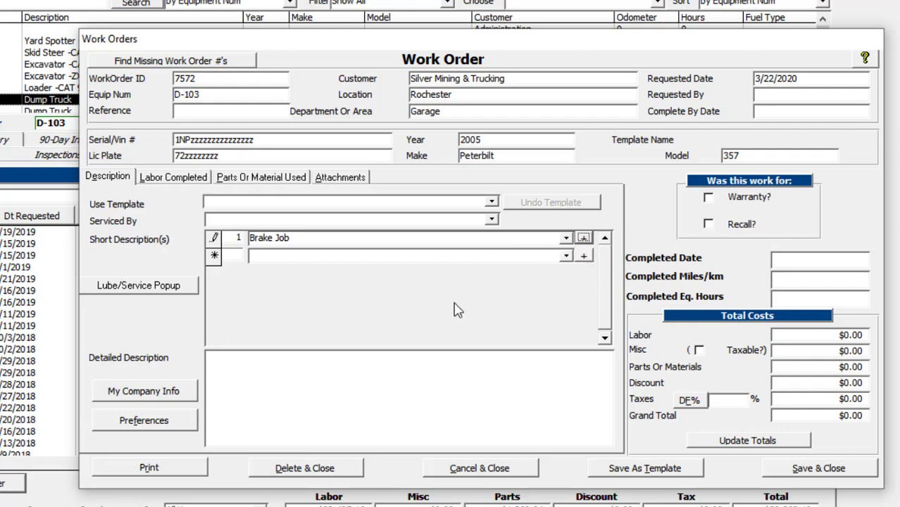
{"action": "key", "text": "Tab"}
{"action": "type", "text": "2"}
{"action": "key", "text": "Tab"}
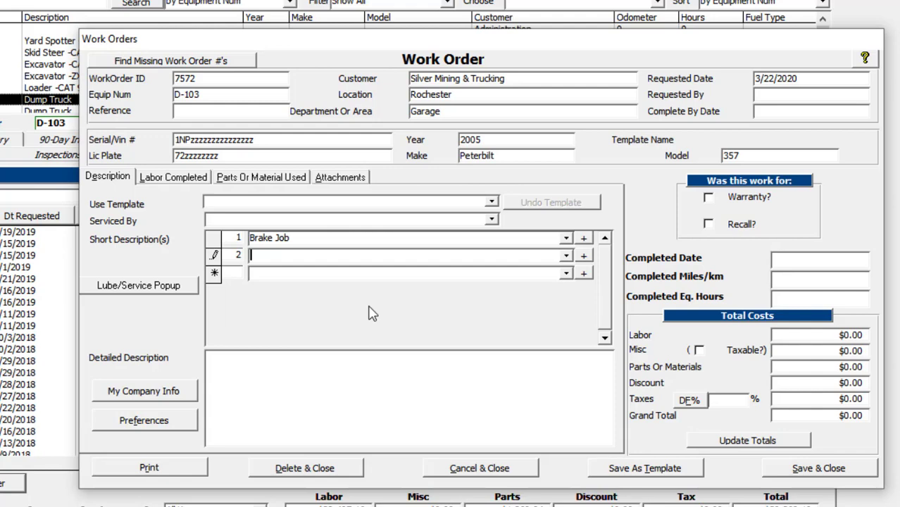
Add the work order's "Brake Job" short description to the dropdown list for reuse.
{"action": "left_click", "coordinate": [325, 238]}
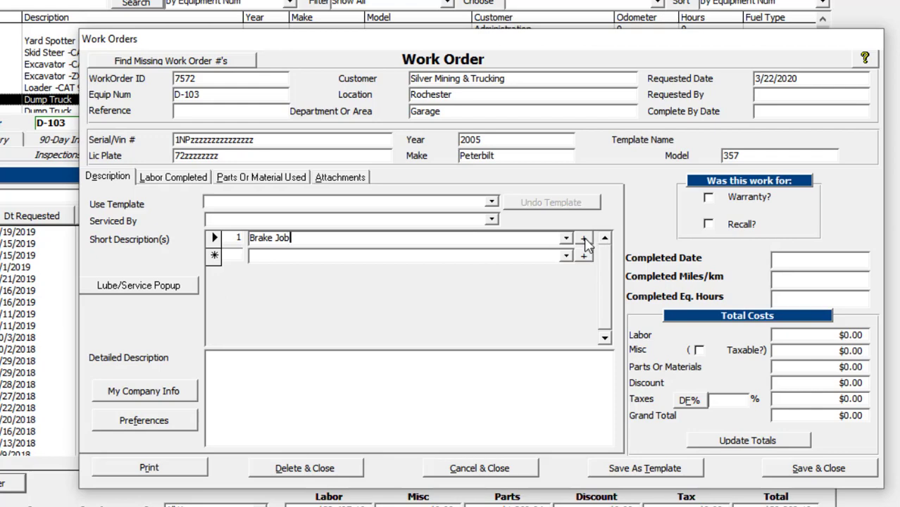
{"action": "left_click", "coordinate": [585, 239]}
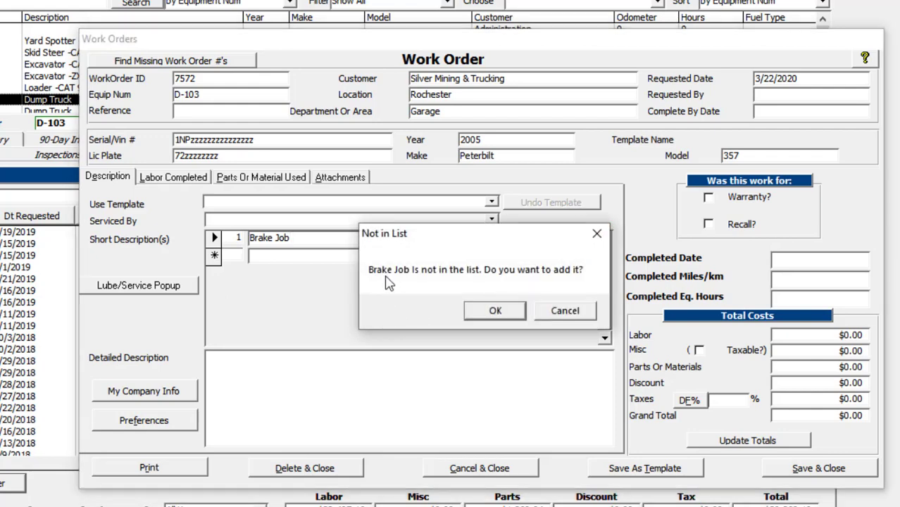
{"action": "left_click", "coordinate": [495, 310]}
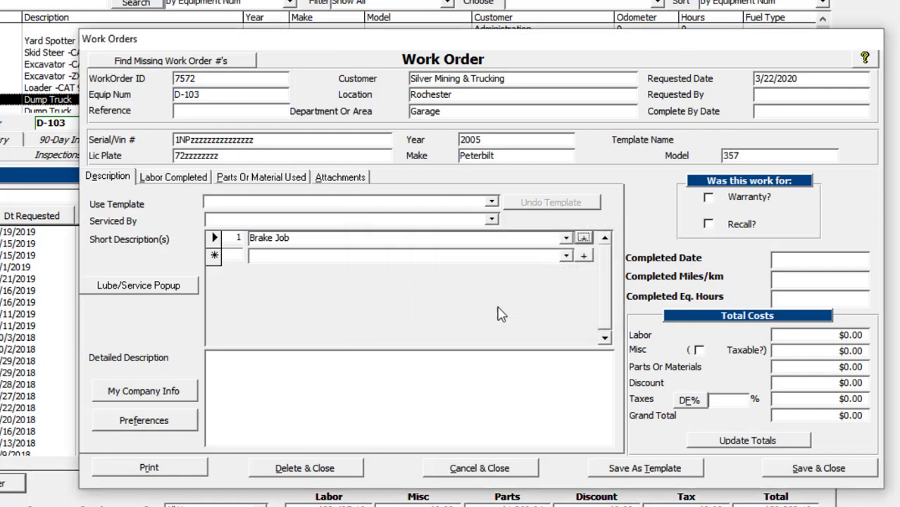
{"action": "left_click", "coordinate": [437, 255]}
{"action": "left_click", "coordinate": [432, 236]}
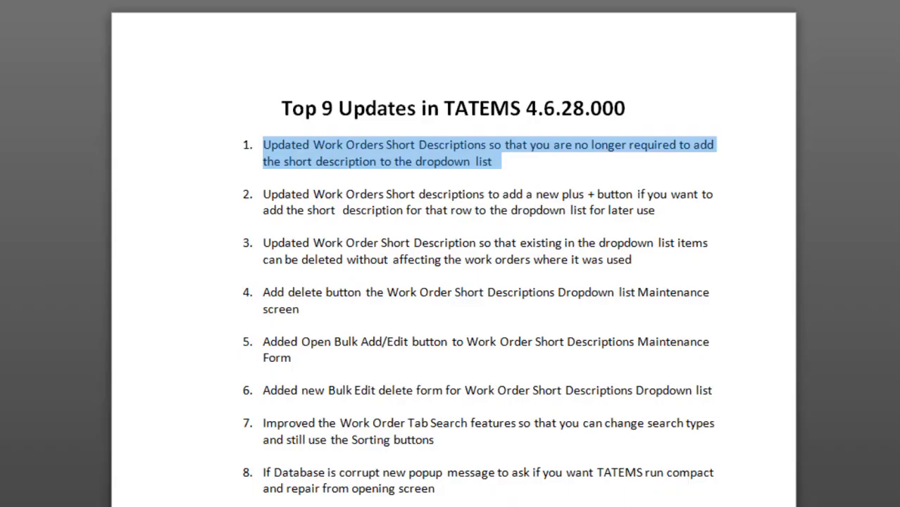
Switch to the Top 9 Updates document and highlight update 2 about the new plus button.
{"action": "scroll", "coordinate": [268, 207], "scroll_direction": "down", "scroll_amount": 1}
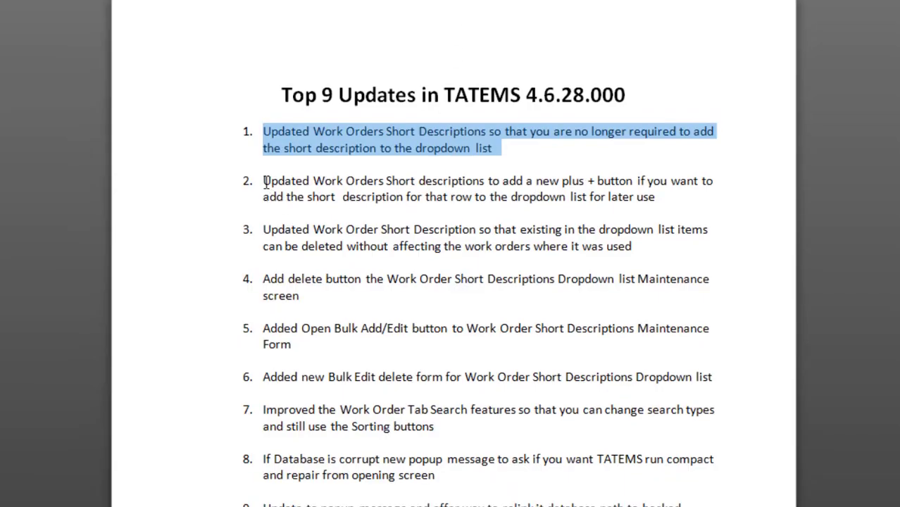
{"action": "left_click", "coordinate": [262, 180]}
{"action": "left_click_drag", "start_coordinate": [262, 181], "coordinate": [653, 205]}
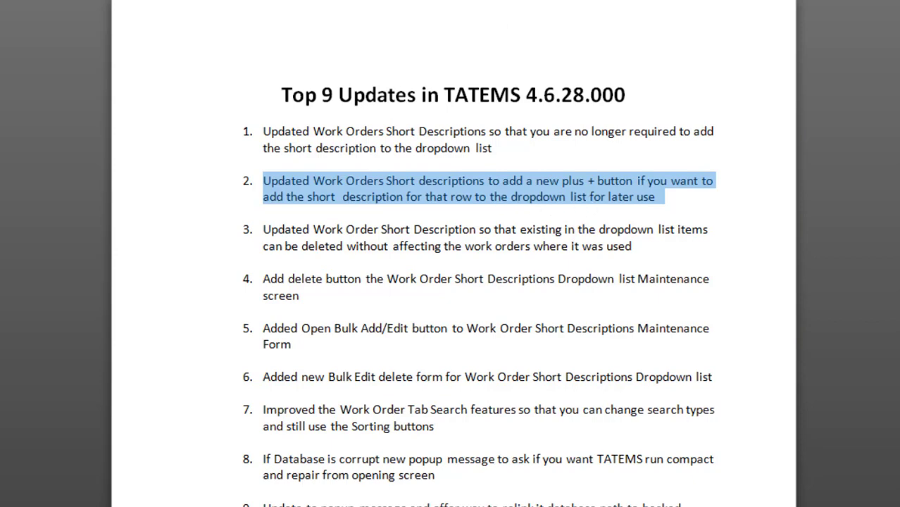
{"action": "left_click", "coordinate": [264, 229]}
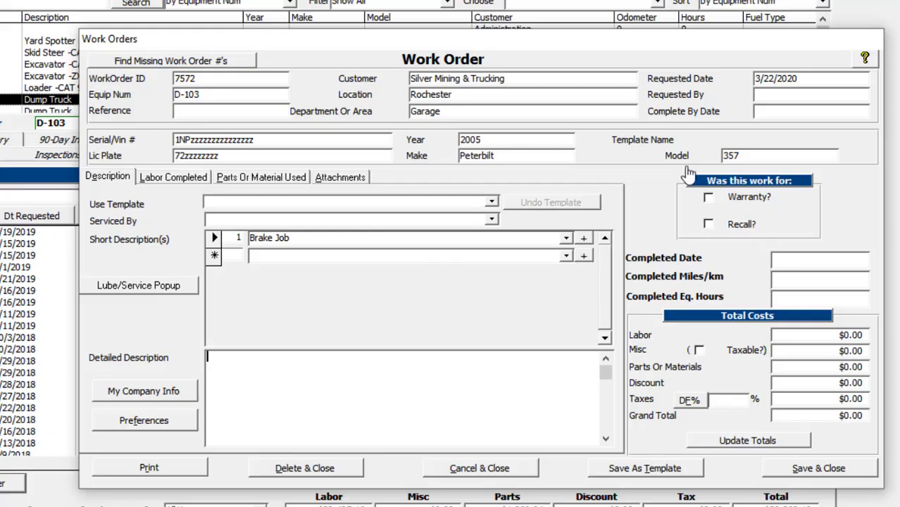
Return to TATEMS, save and close the Brake Job work order, and select it in D-103's work order list.
{"action": "left_click", "coordinate": [307, 239]}
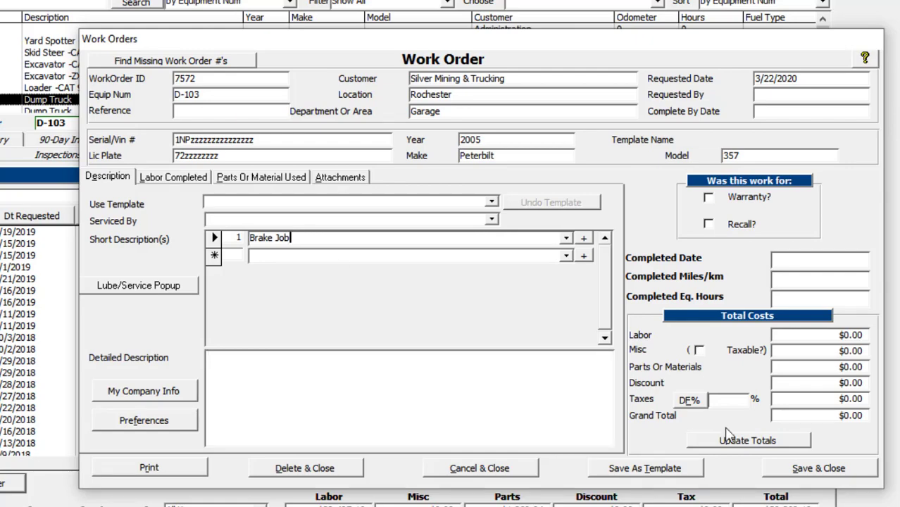
{"action": "left_click", "coordinate": [810, 471]}
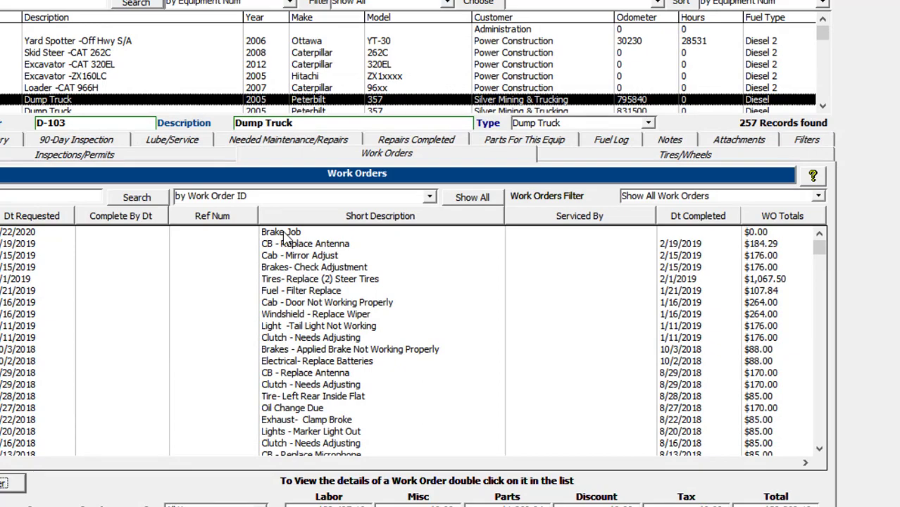
{"action": "left_click", "coordinate": [284, 234]}
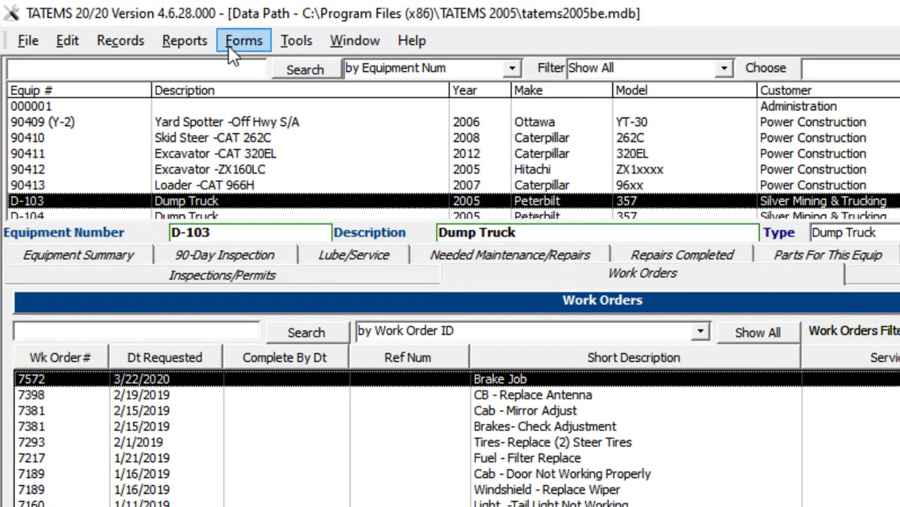
Open the dropdown list maintenance form for Work Order Short Descriptions and search it for "brake".
{"action": "left_click", "coordinate": [232, 48]}
{"action": "mouse_move", "coordinate": [217, 72]}
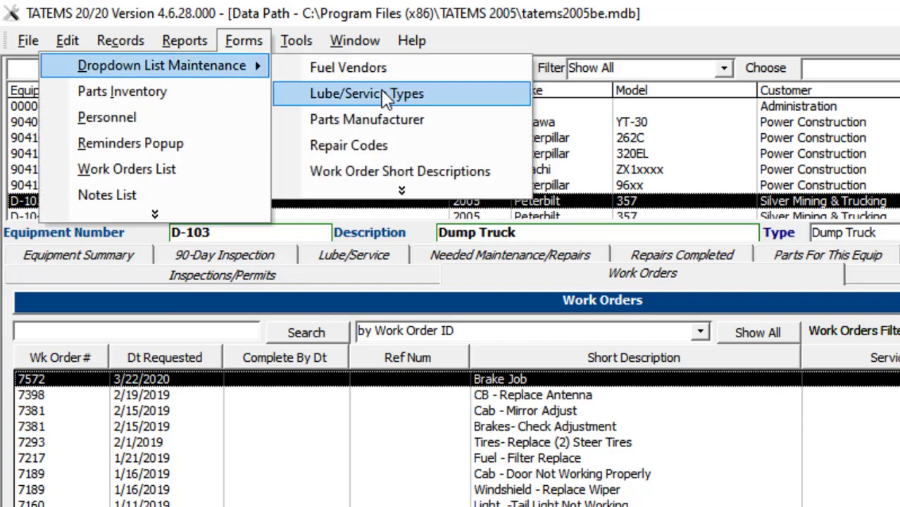
{"action": "left_click", "coordinate": [405, 174]}
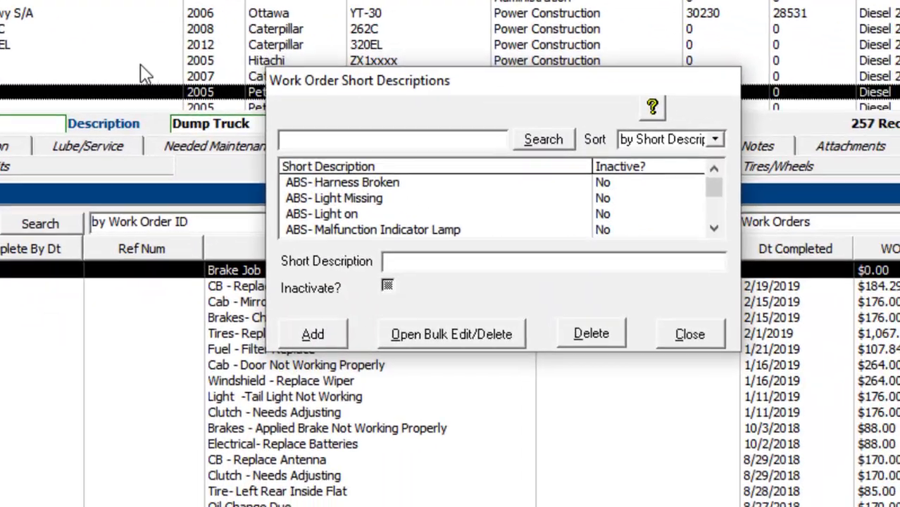
{"action": "left_click", "coordinate": [320, 143]}
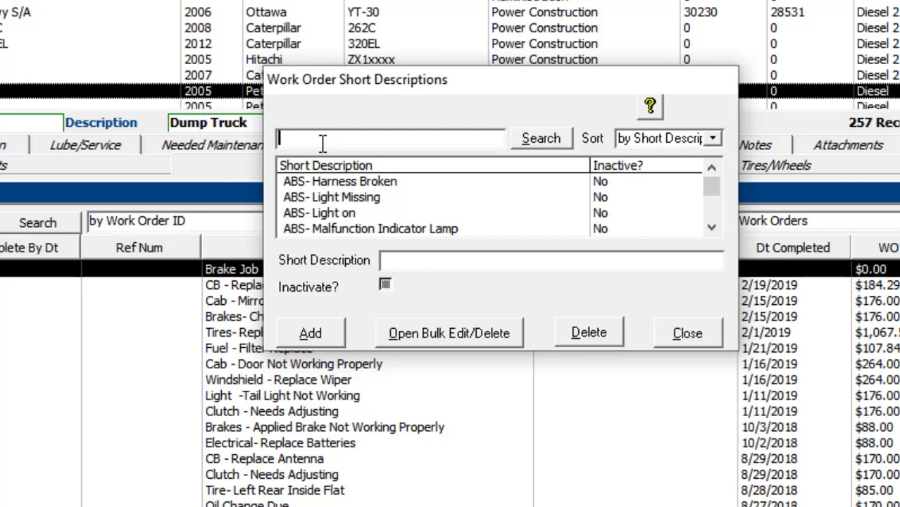
{"action": "type", "text": "brake"}
{"action": "left_click", "coordinate": [537, 140]}
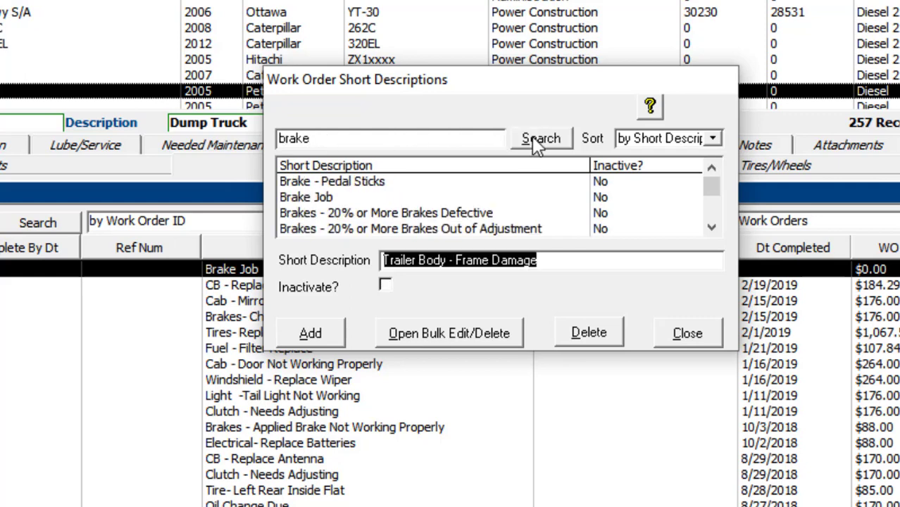
Delete "Brake Job" from the short descriptions dropdown list and open the work order where it was used.
{"action": "left_click", "coordinate": [315, 200]}
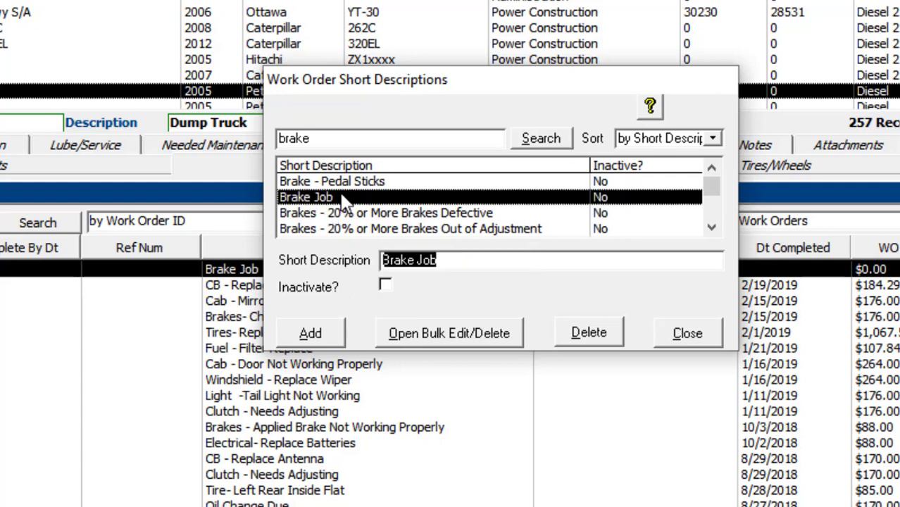
{"action": "left_click", "coordinate": [588, 335]}
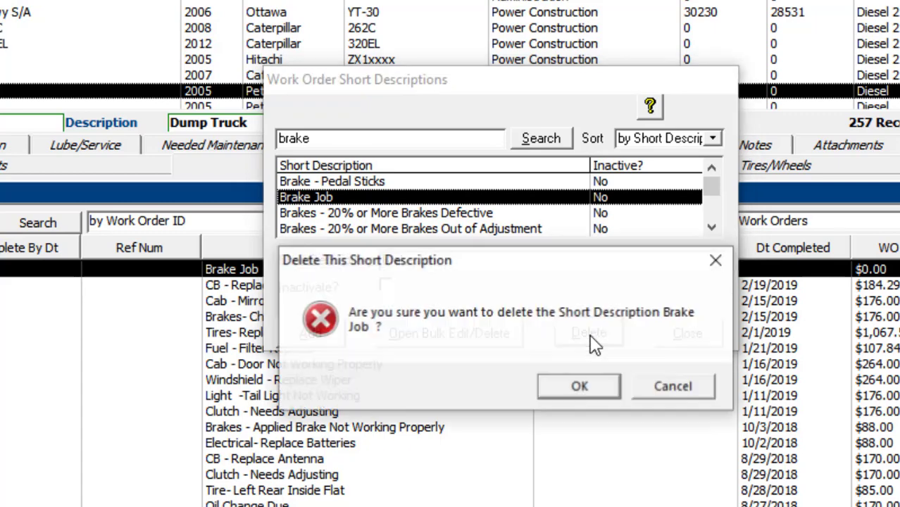
{"action": "left_click", "coordinate": [578, 386]}
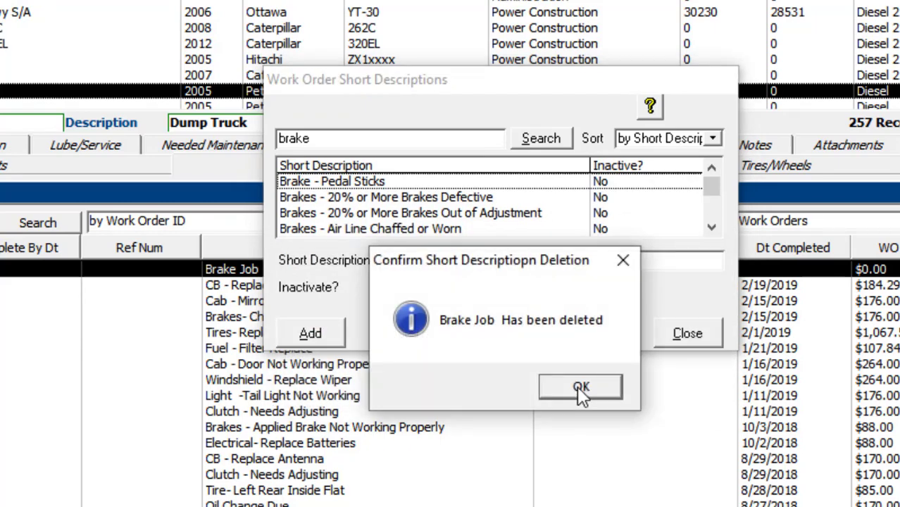
{"action": "left_click", "coordinate": [577, 386]}
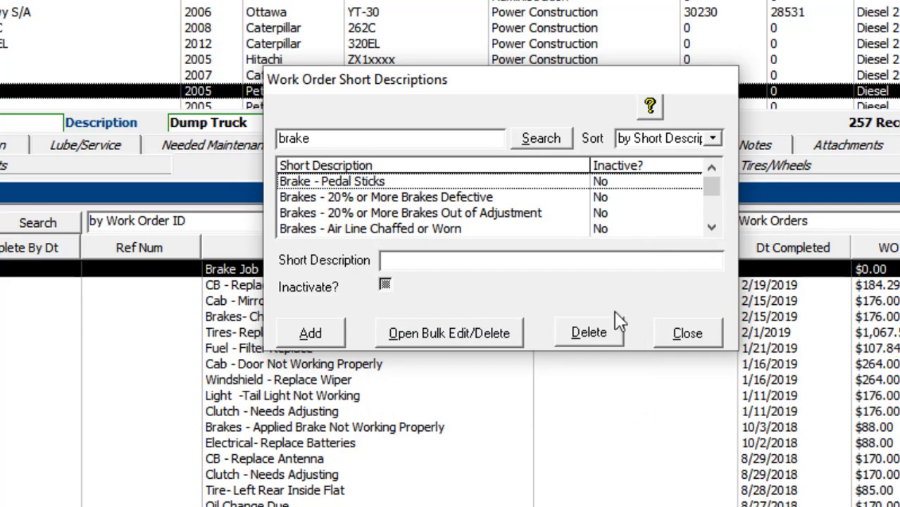
{"action": "left_click", "coordinate": [676, 333]}
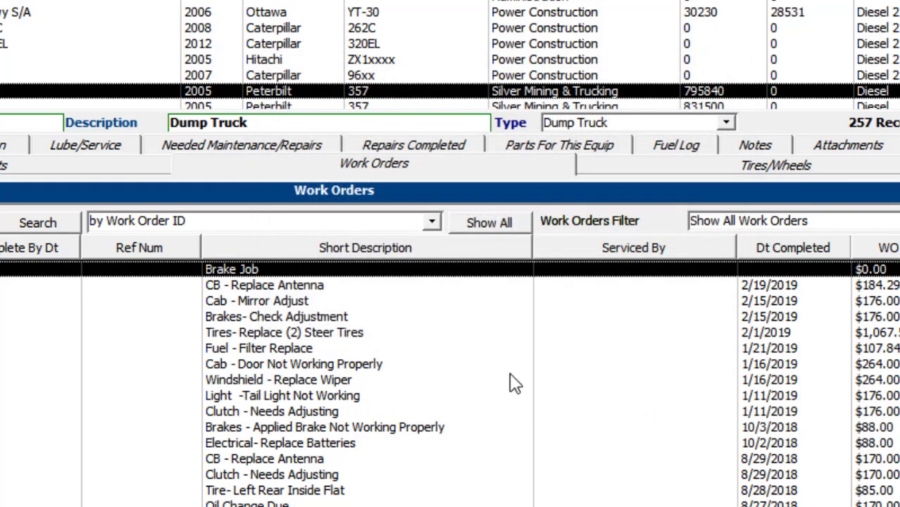
{"action": "double_click", "coordinate": [263, 271]}
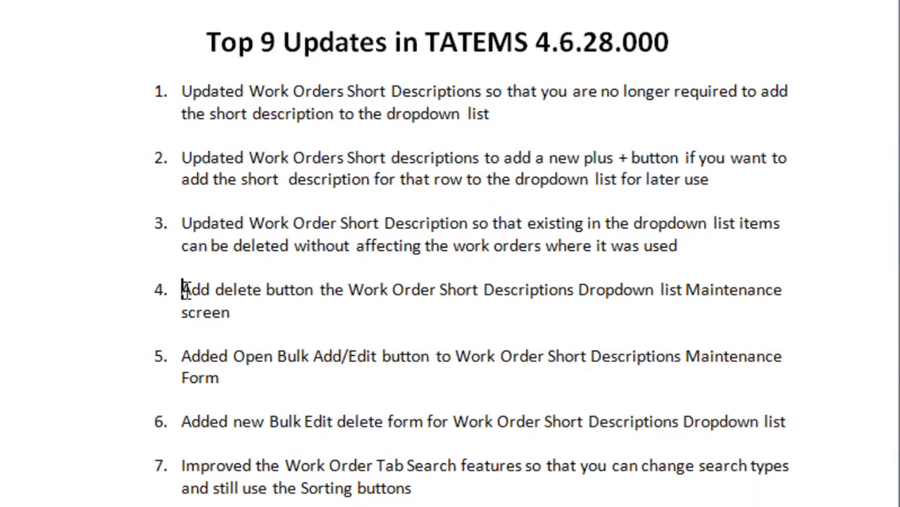
Switch to the Top 9 Updates document and highlight updates 4 and 5 about the delete and bulk edit buttons.
{"action": "left_click_drag", "start_coordinate": [182, 289], "coordinate": [241, 316]}
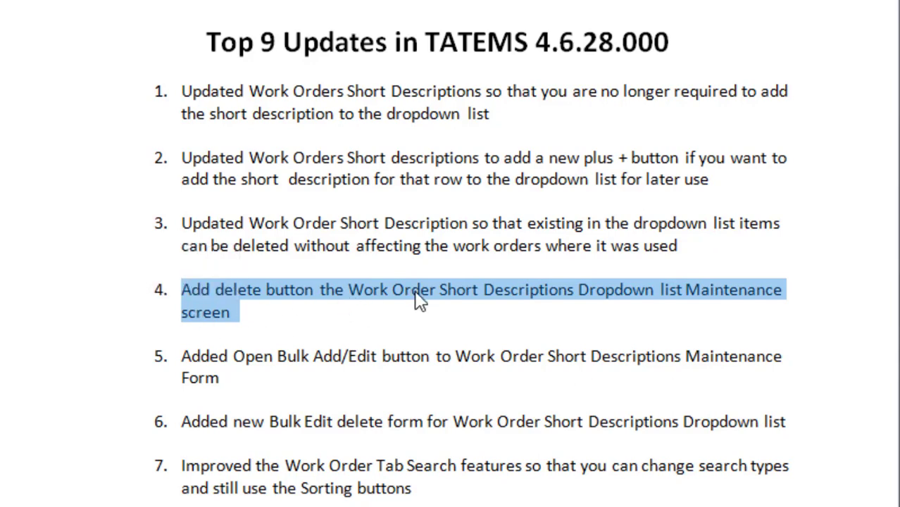
{"action": "left_click_drag", "start_coordinate": [182, 357], "coordinate": [685, 356]}
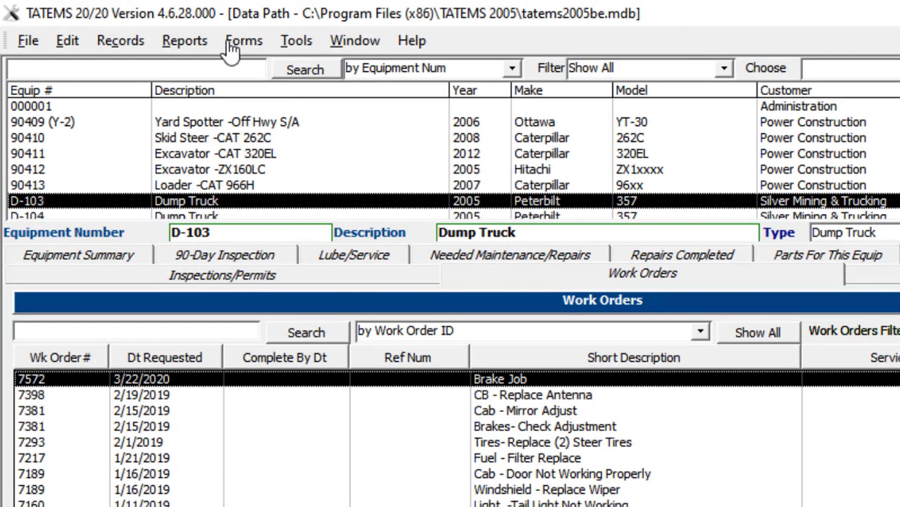
Return to TATEMS and open the Bulk Edit/Delete form for the Work Order Short Descriptions dropdown list.
{"action": "left_click", "coordinate": [241, 42]}
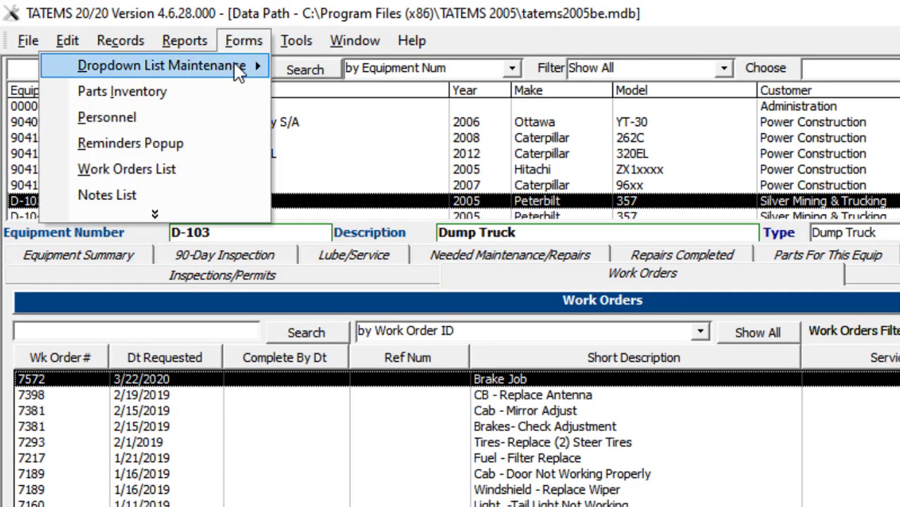
{"action": "mouse_move", "coordinate": [236, 67]}
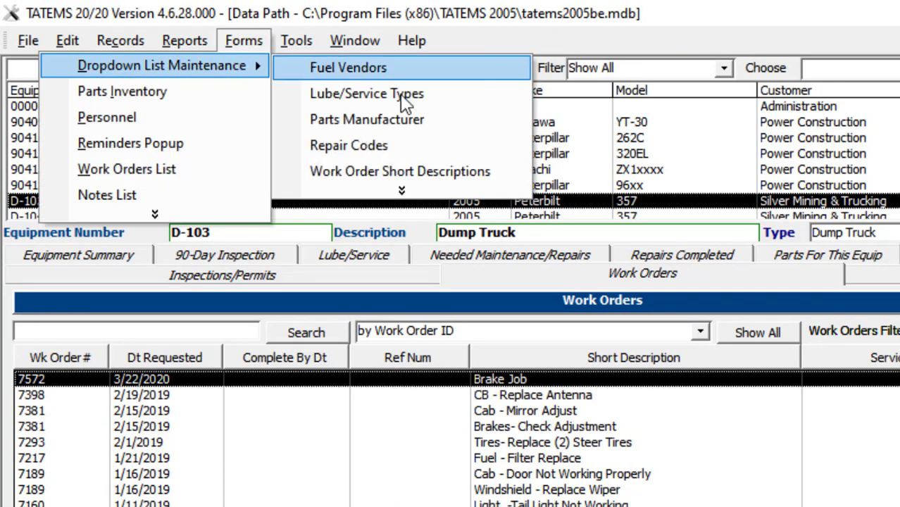
{"action": "left_click", "coordinate": [401, 171]}
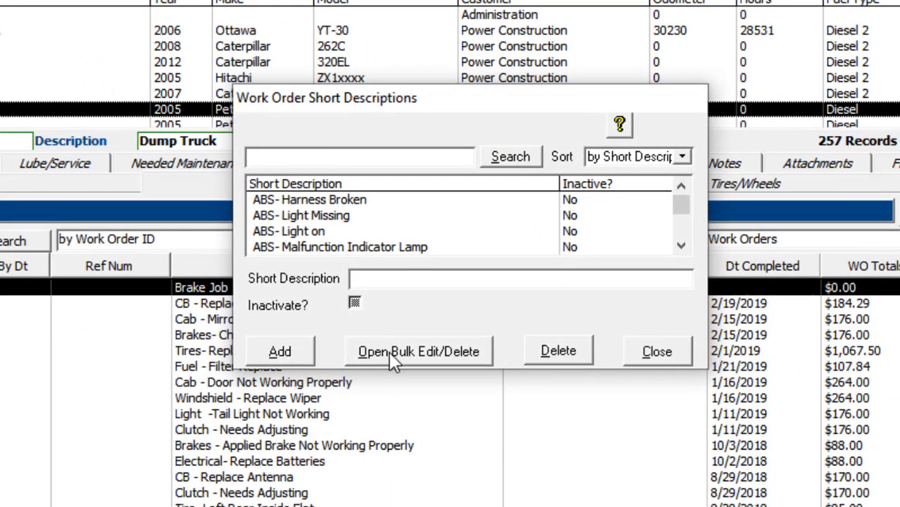
{"action": "left_click", "coordinate": [445, 352]}
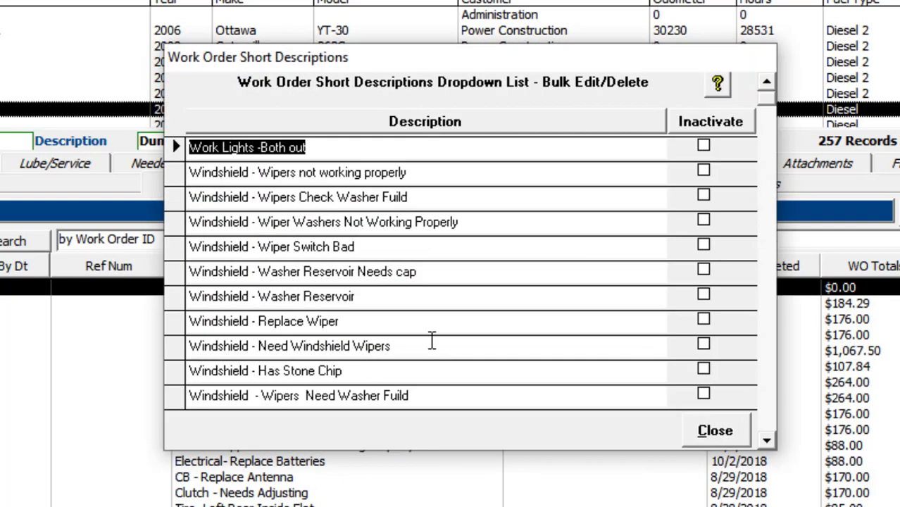
Browse the bulk list of short descriptions and sort it by description in ascending order.
{"action": "left_click_drag", "start_coordinate": [176, 151], "coordinate": [187, 182]}
{"action": "left_click", "coordinate": [295, 175]}
{"action": "scroll", "coordinate": [364, 236], "scroll_direction": "down", "scroll_amount": 1}
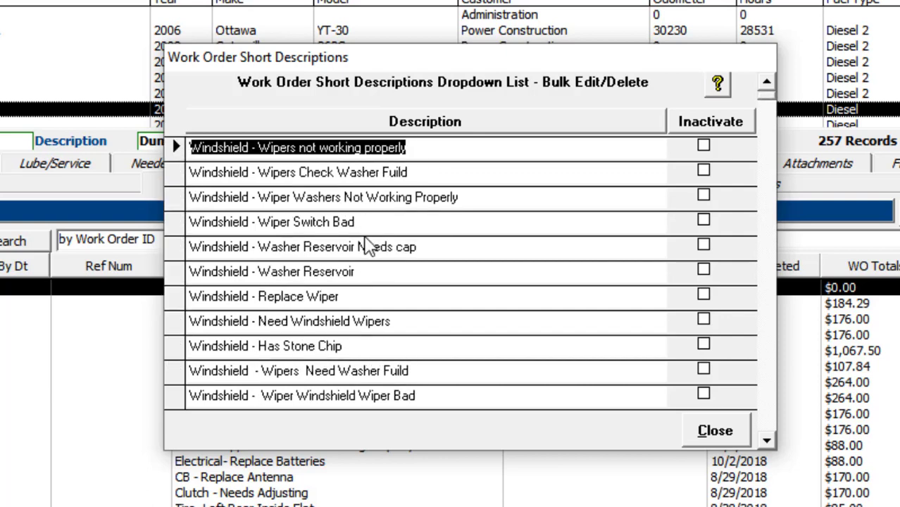
{"action": "scroll", "coordinate": [368, 232], "scroll_direction": "up", "scroll_amount": 1}
{"action": "left_click", "coordinate": [423, 119]}
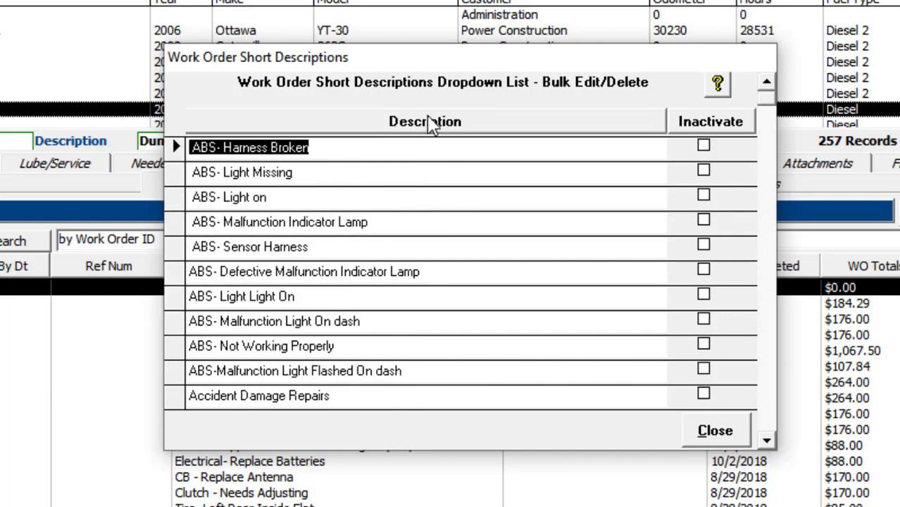
Re-sort the bulk list by the Description and Inactivate columns, ending with the descriptions in ascending order.
{"action": "left_click", "coordinate": [432, 125]}
{"action": "left_click", "coordinate": [432, 126]}
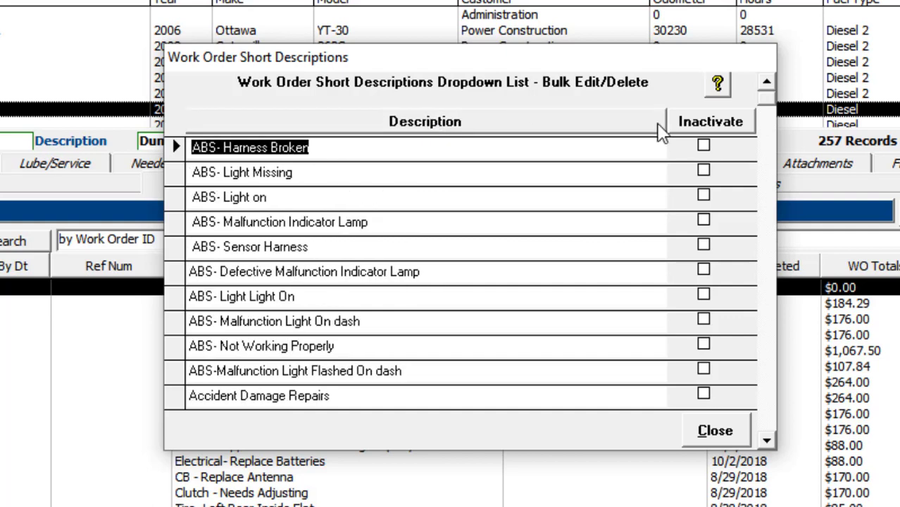
{"action": "left_click", "coordinate": [727, 129]}
{"action": "left_click", "coordinate": [725, 126]}
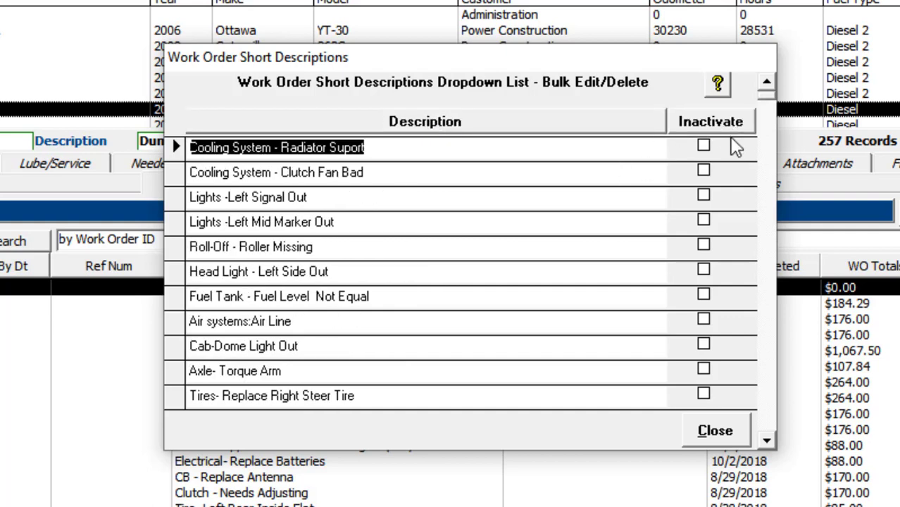
{"action": "left_click", "coordinate": [425, 131]}
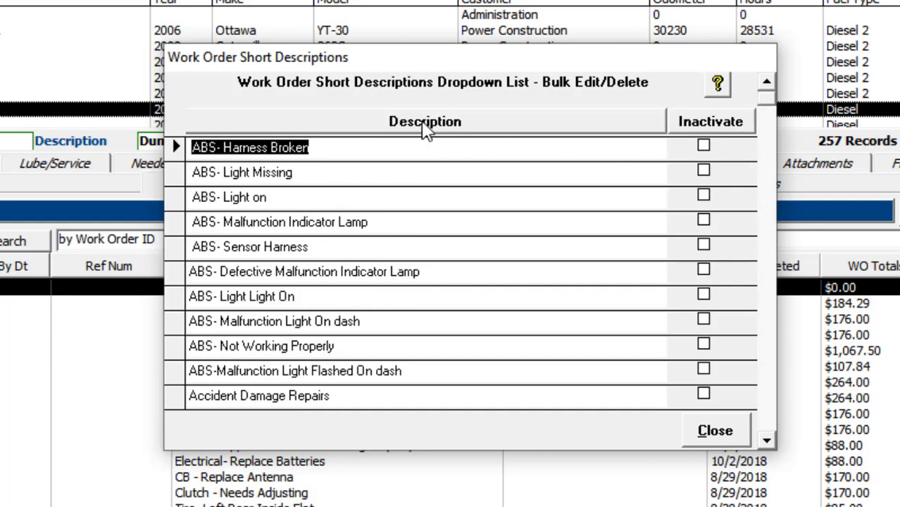
{"action": "left_click", "coordinate": [424, 128]}
{"action": "left_click", "coordinate": [424, 128]}
Bulk delete all short descriptions from "ABS- Harness Broken" through "Frame- Control Box Needs Repair" and return to the maintenance form's list.
{"action": "left_click_drag", "start_coordinate": [177, 146], "coordinate": [202, 139]}
{"action": "left_click_drag", "start_coordinate": [196, 208], "coordinate": [196, 372]}
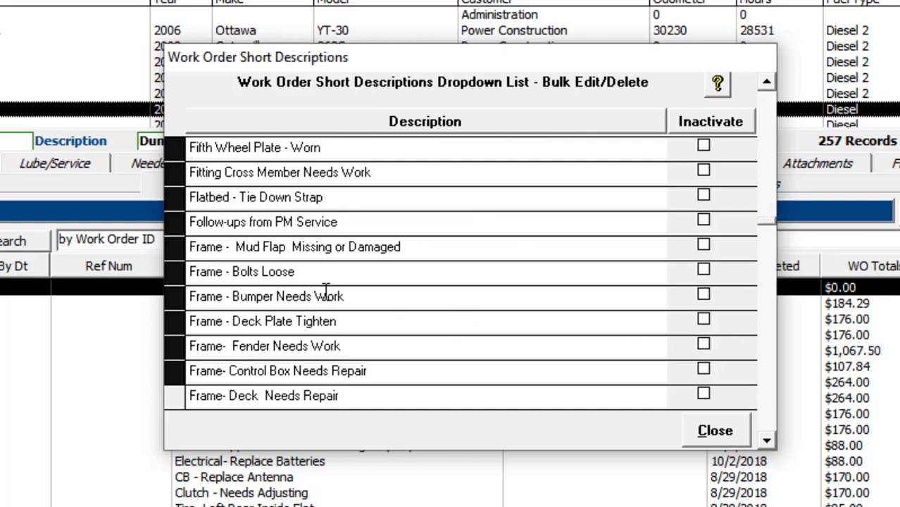
{"action": "key", "text": "Page_Down"}
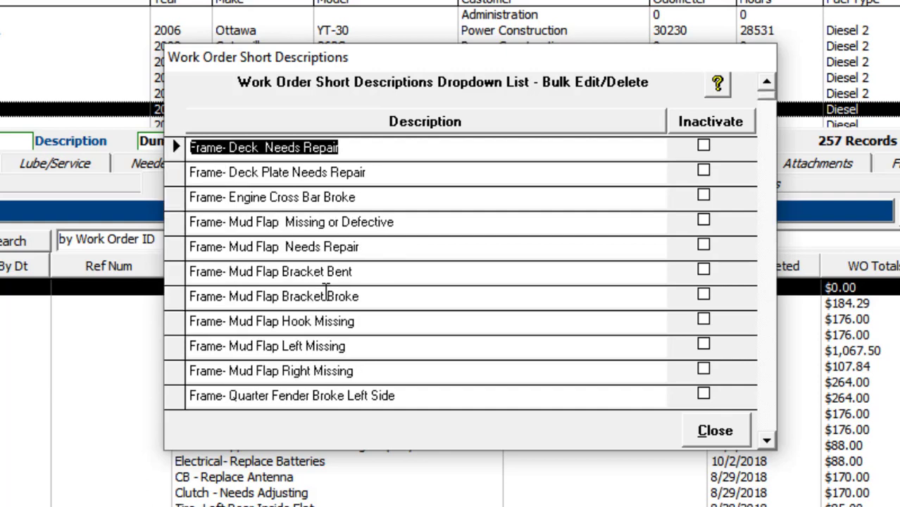
{"action": "key", "text": "Delete"}
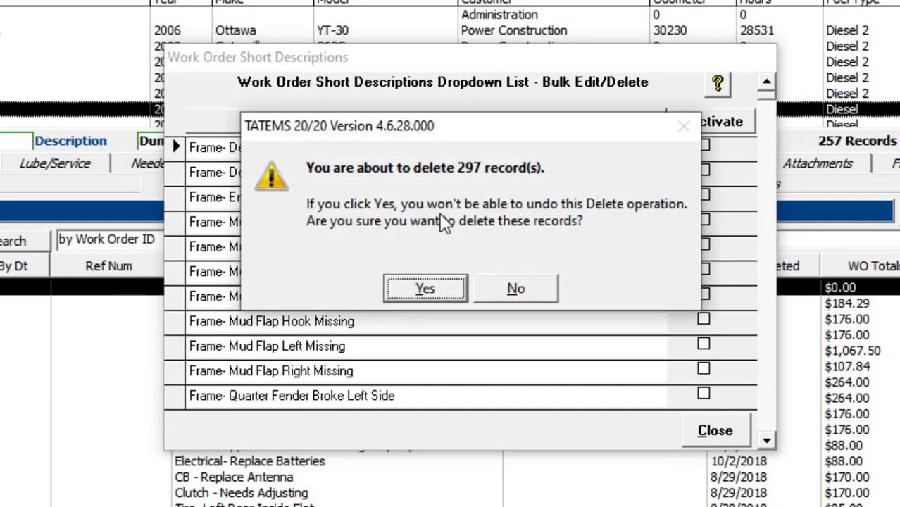
{"action": "left_click", "coordinate": [427, 290]}
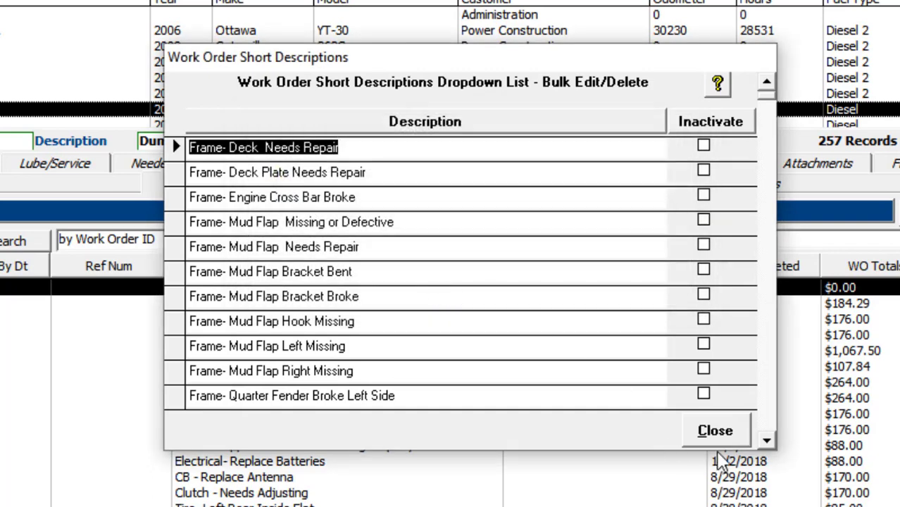
{"action": "left_click", "coordinate": [715, 431]}
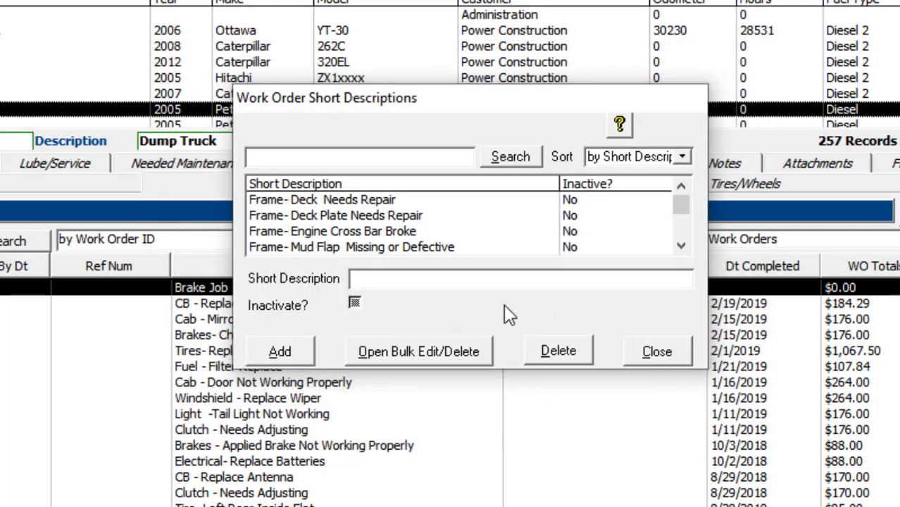
{"action": "left_click", "coordinate": [284, 215]}
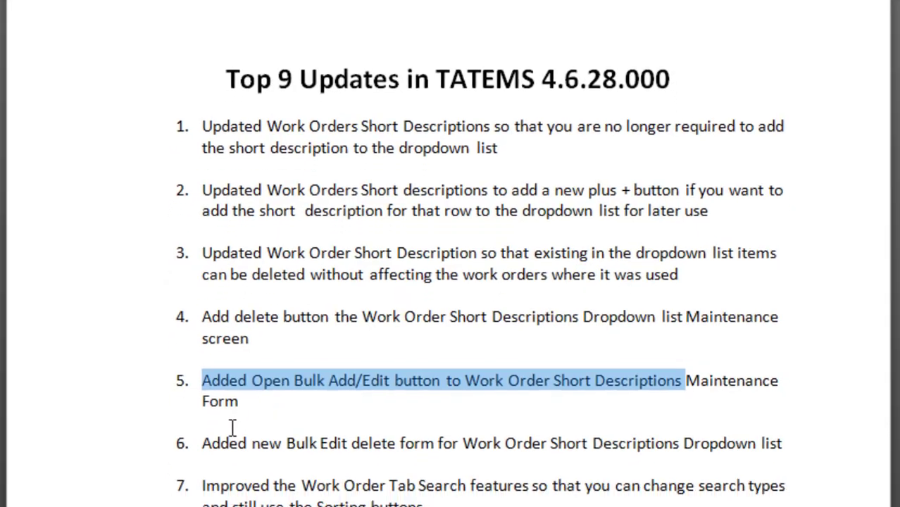
Switch to the Top 9 Updates document and highlight updates 6 and 7 about the bulk form and the search features.
{"action": "left_click", "coordinate": [212, 442]}
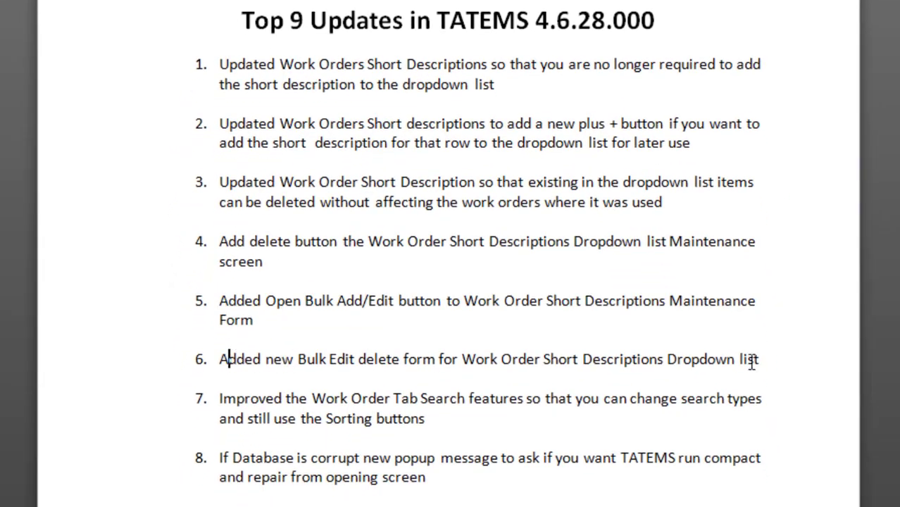
{"action": "left_click_drag", "start_coordinate": [219, 359], "coordinate": [753, 362]}
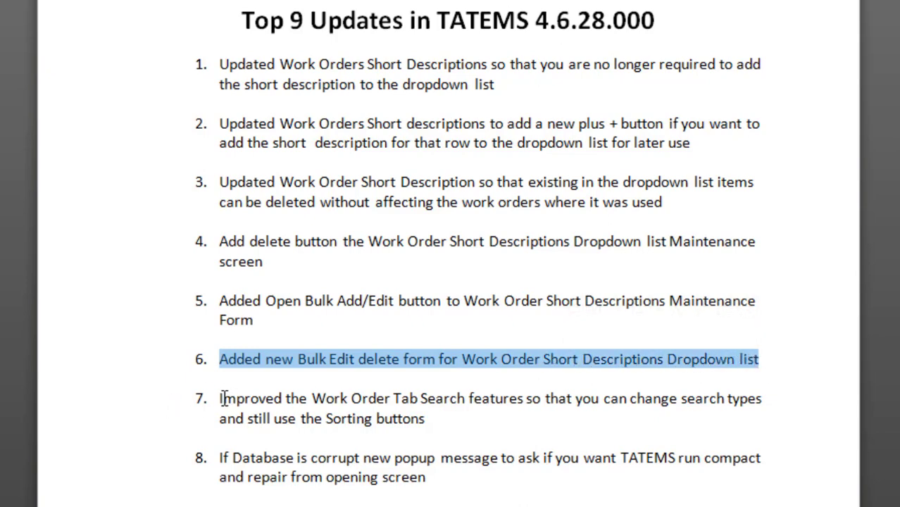
{"action": "left_click_drag", "start_coordinate": [223, 399], "coordinate": [412, 421]}
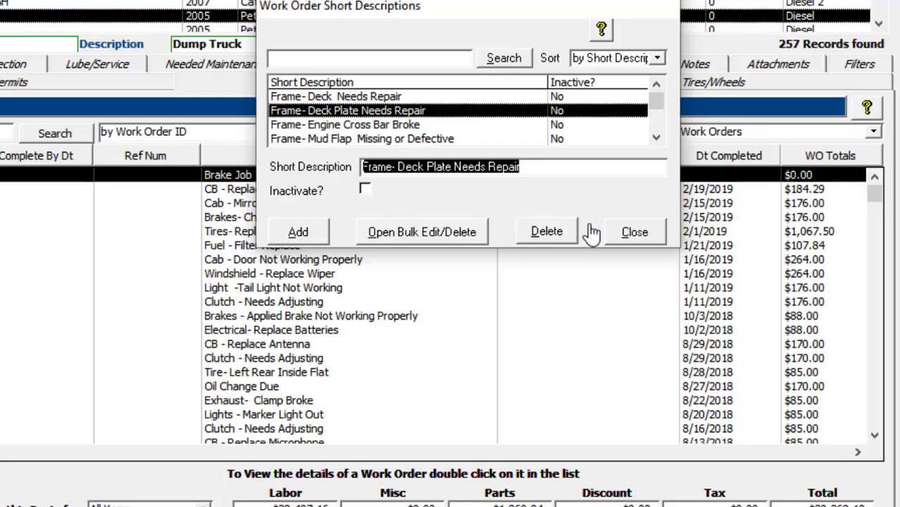
Return to the dump truck's work orders in TATEMS, show only pending ones and sort them by date requested.
{"action": "left_click", "coordinate": [637, 232]}
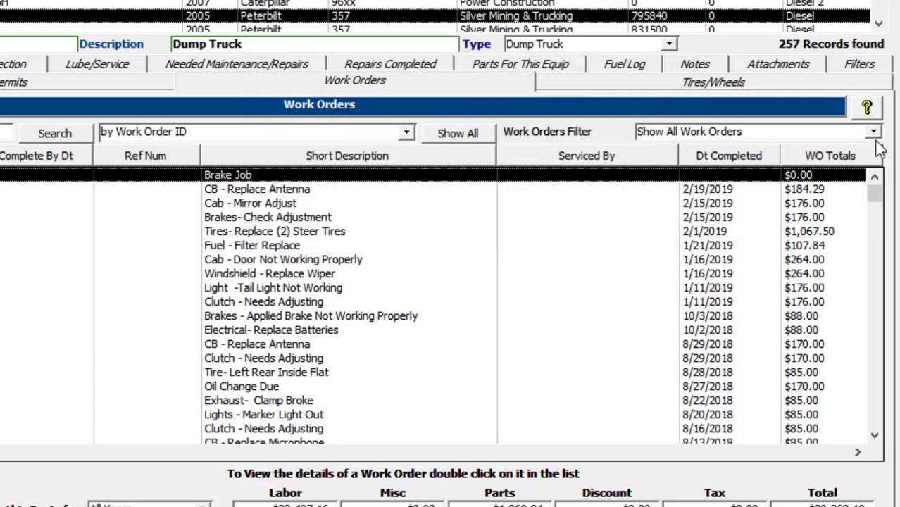
{"action": "left_click", "coordinate": [873, 133]}
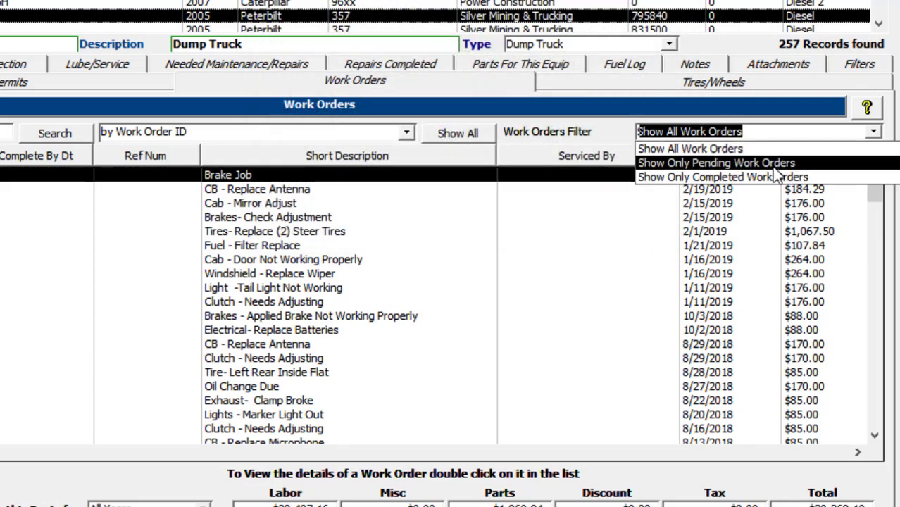
{"action": "left_click", "coordinate": [774, 163]}
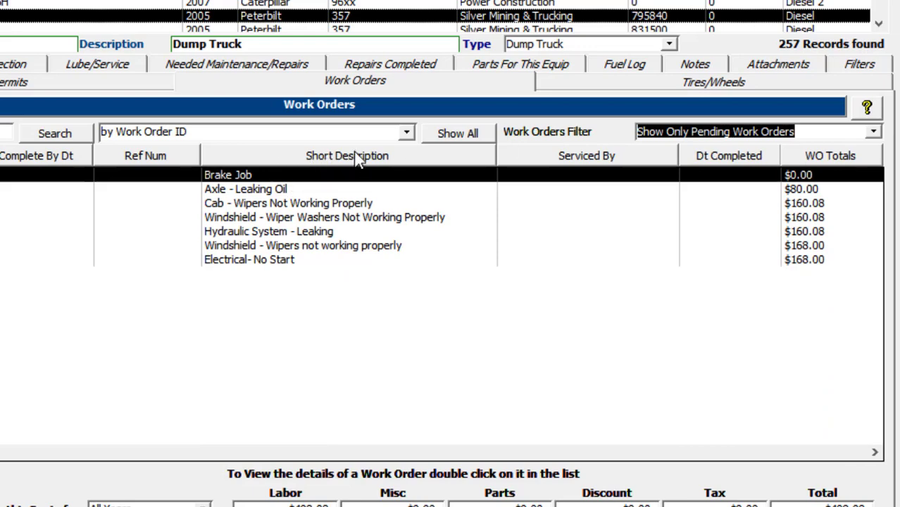
{"action": "left_click", "coordinate": [2, 175]}
{"action": "left_click", "coordinate": [97, 175]}
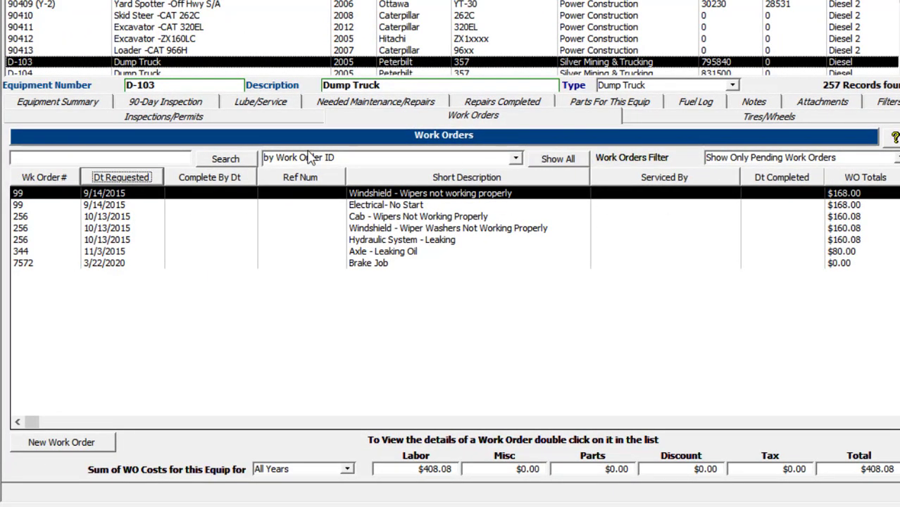
Change the work order search type to "by Part Number" and sort the list by part number in descending order.
{"action": "left_click", "coordinate": [516, 159]}
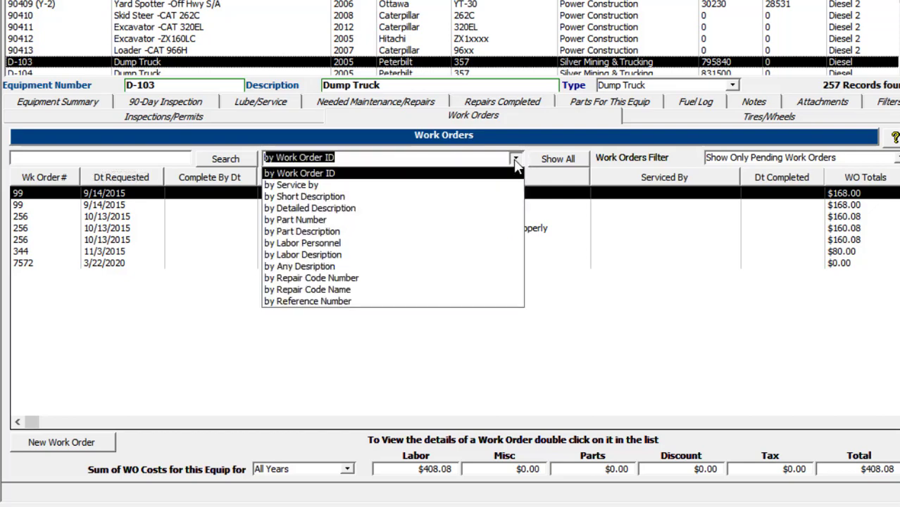
{"action": "left_click", "coordinate": [307, 225]}
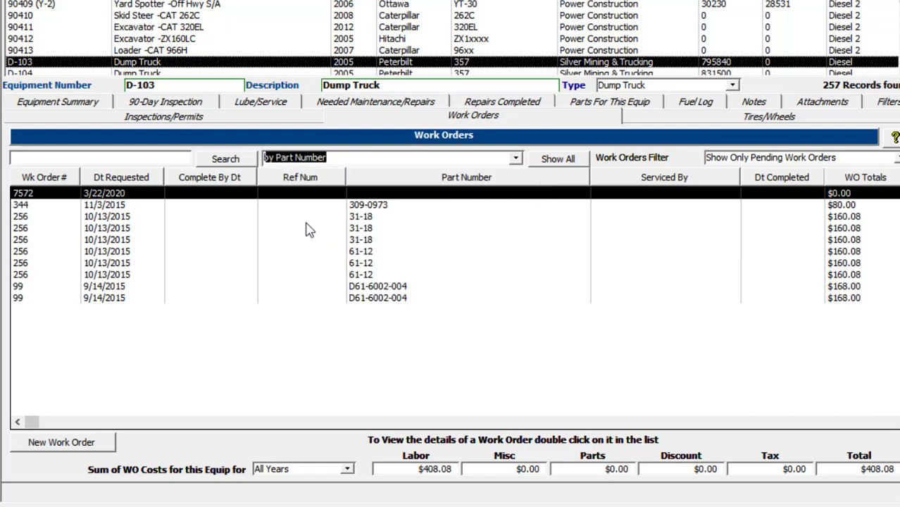
{"action": "left_click", "coordinate": [450, 181]}
{"action": "left_click", "coordinate": [454, 179]}
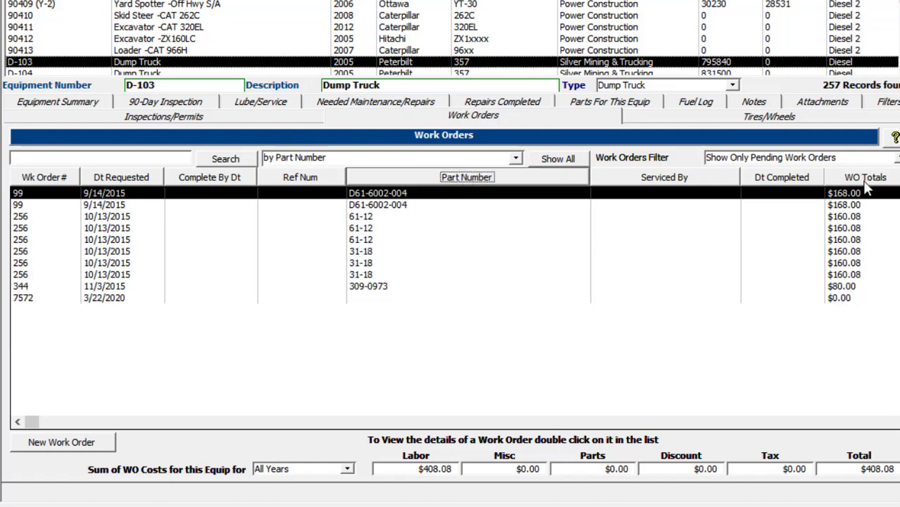
Sort the part number results by work order total, date requested and work order number in turn.
{"action": "left_click", "coordinate": [865, 180]}
{"action": "left_click", "coordinate": [121, 180]}
{"action": "left_click", "coordinate": [43, 179]}
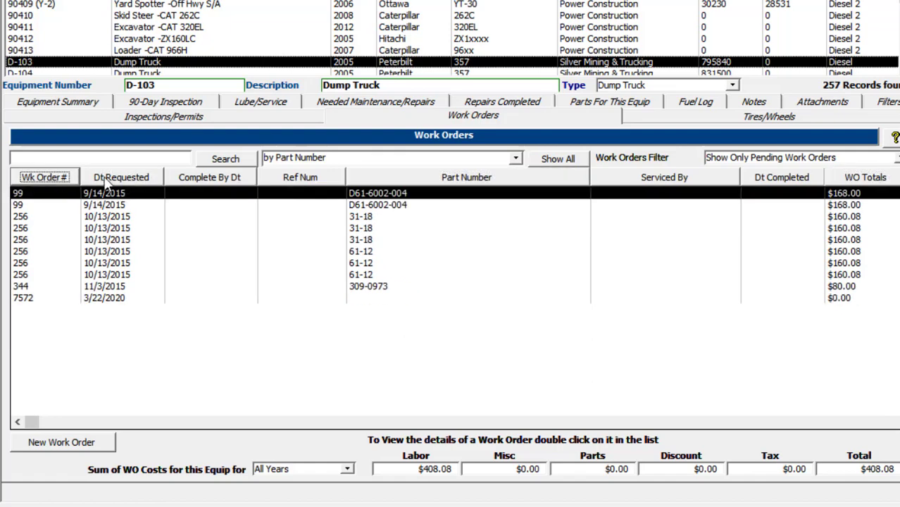
{"action": "left_click", "coordinate": [120, 180]}
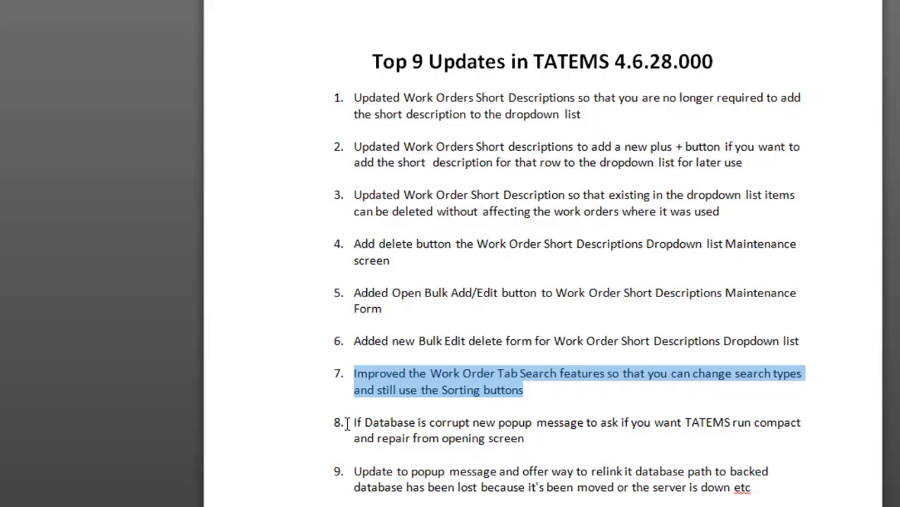
Switch to the Top 9 Updates document and highlight update 8 about the corrupt database popup message.
{"action": "left_click_drag", "start_coordinate": [354, 422], "coordinate": [527, 440]}
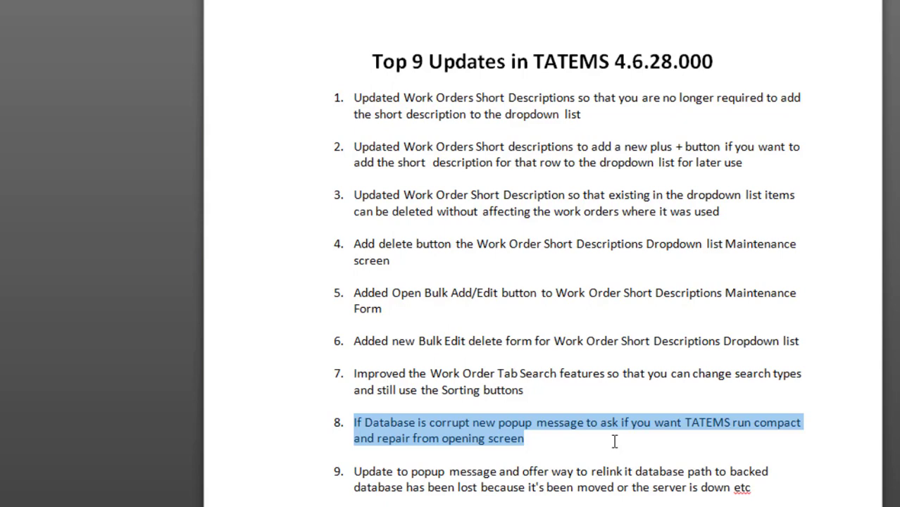
{"action": "left_click", "coordinate": [531, 443]}
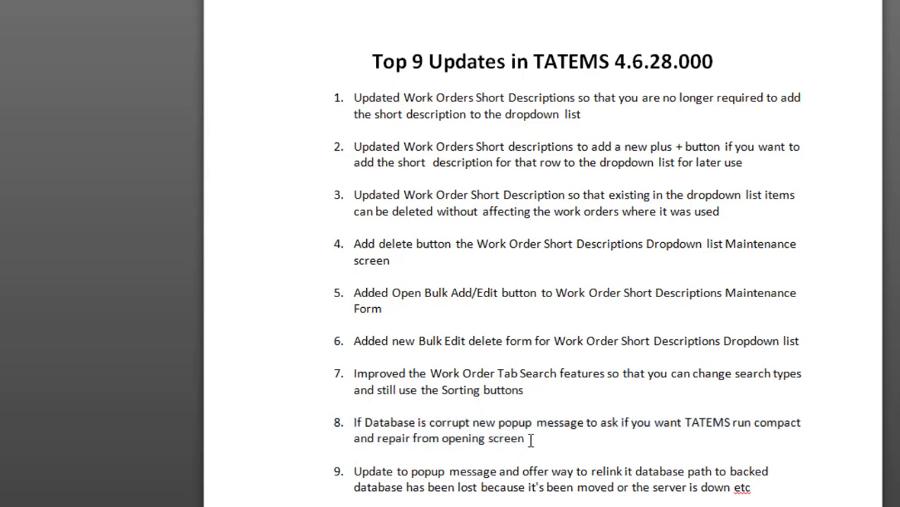